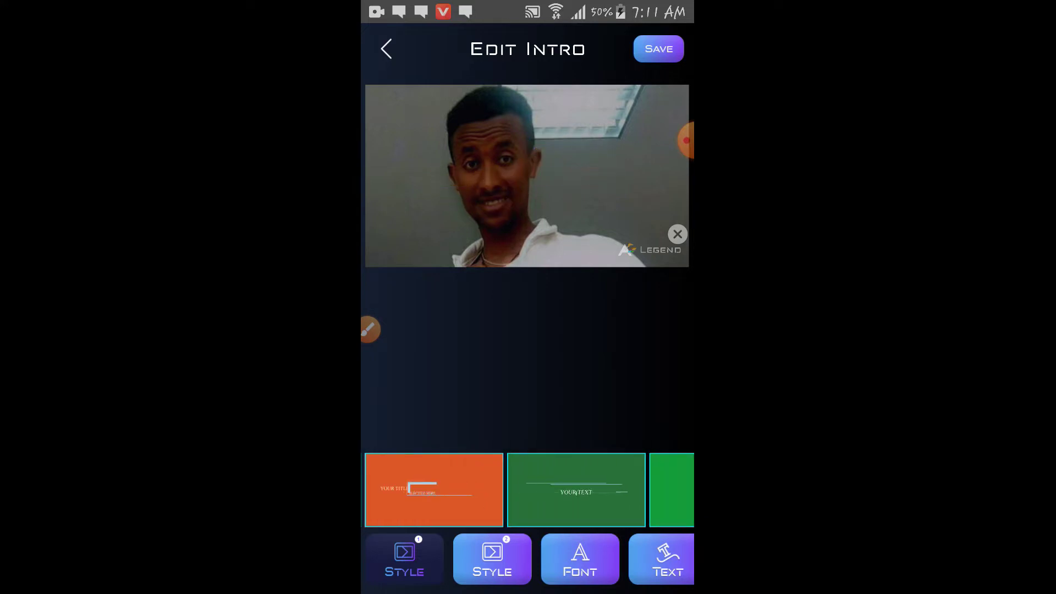
pyautogui.hscroll(2, 529, 491)
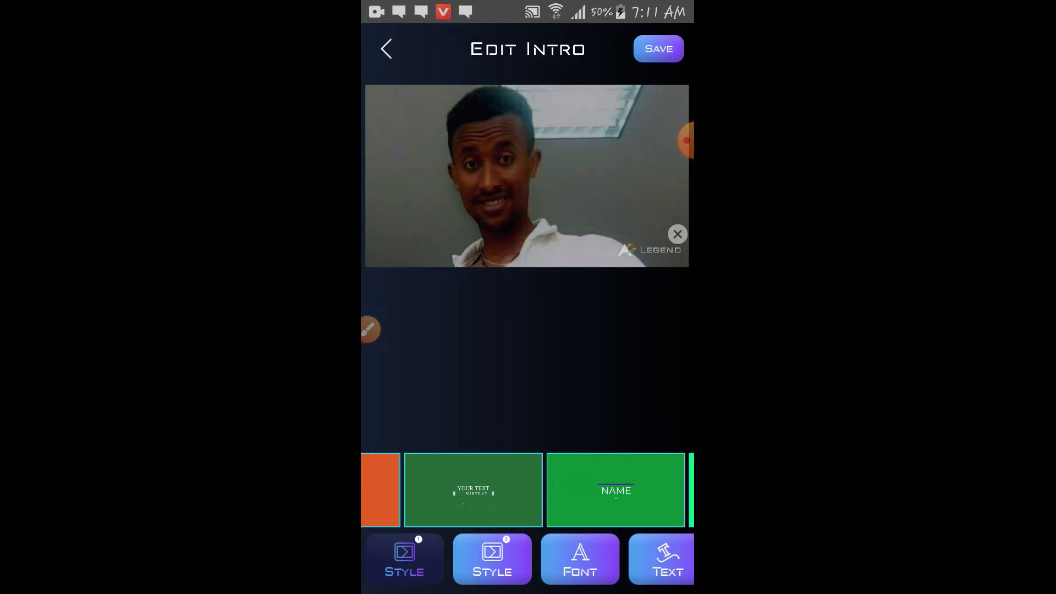
pyautogui.hscroll(2, 528, 490)
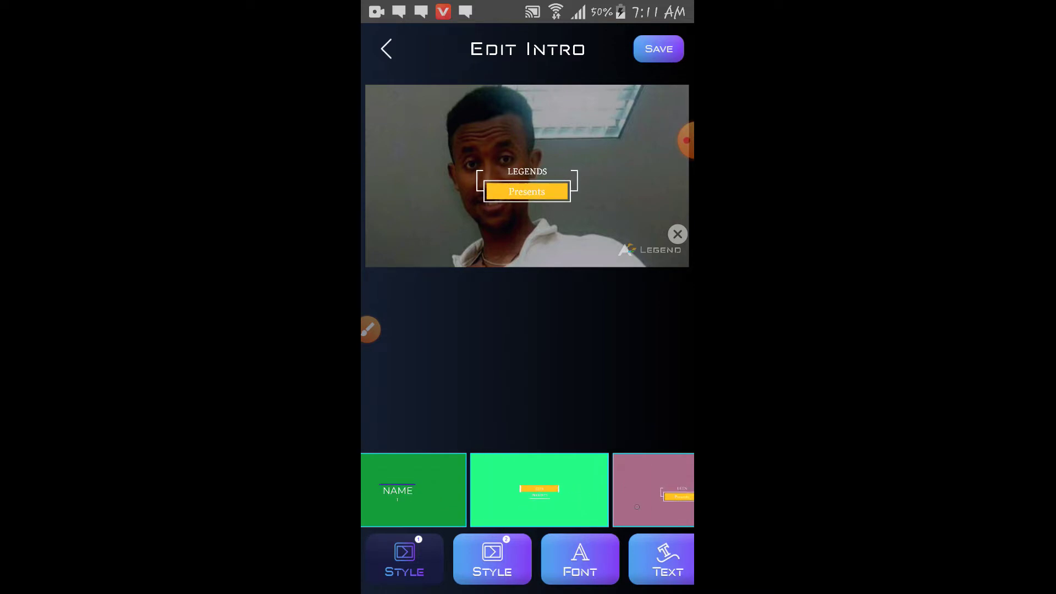
pyautogui.hscroll(2, 527, 489)
# Step: Load the Style 2 template set and open the purple template's two text lines for editing
pyautogui.click(492, 559)
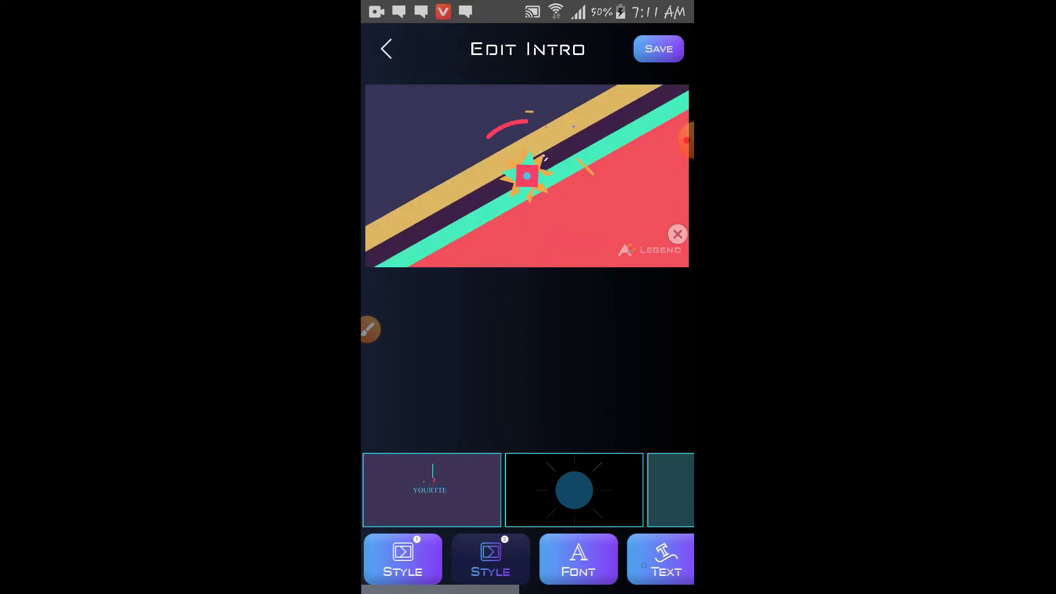
pyautogui.click(667, 557)
# Step: Replace the placeholder 'YOUR TITLE' with 'Tech By Abraham'
pyautogui.click(498, 383)
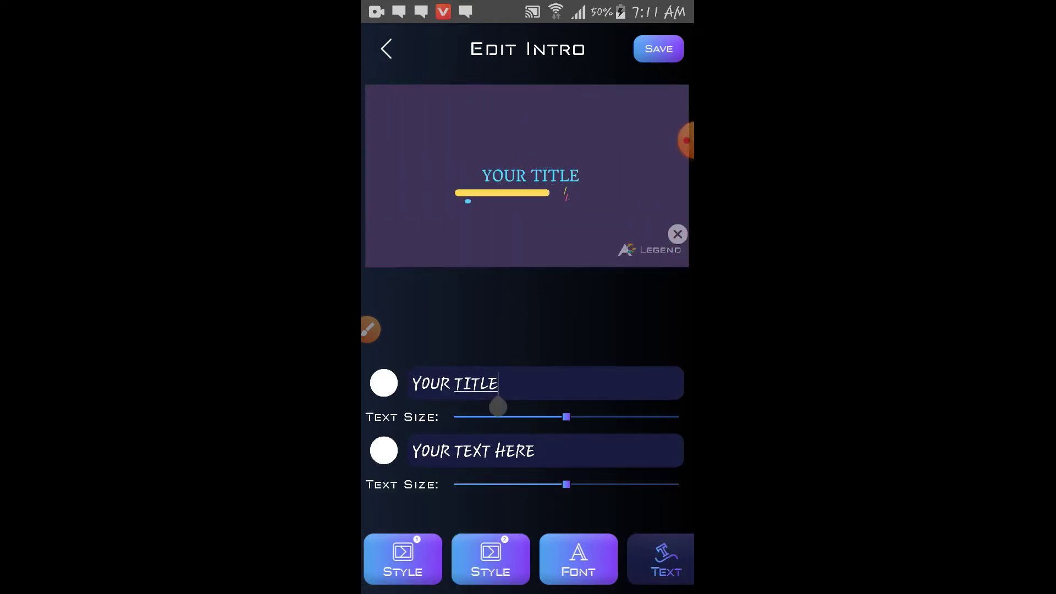
pyautogui.moveTo(666, 522); pyautogui.dragTo(665, 522)
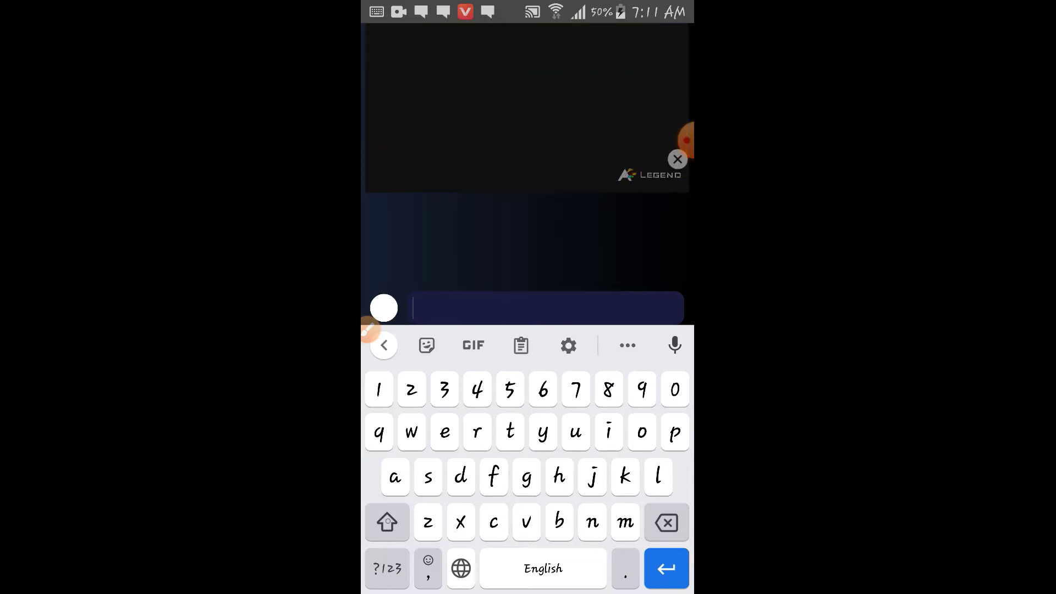
pyautogui.click(386, 521)
pyautogui.click(509, 432)
pyautogui.write('Tec')
pyautogui.click(444, 433)
pyautogui.click(493, 521)
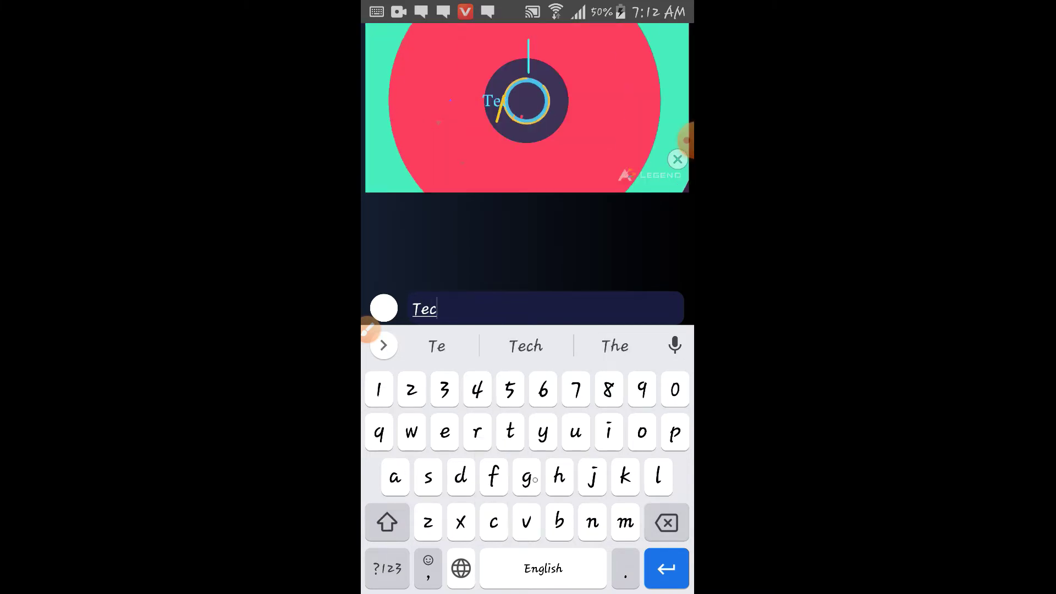
pyautogui.click(558, 477)
pyautogui.write('h By')
pyautogui.click(543, 567)
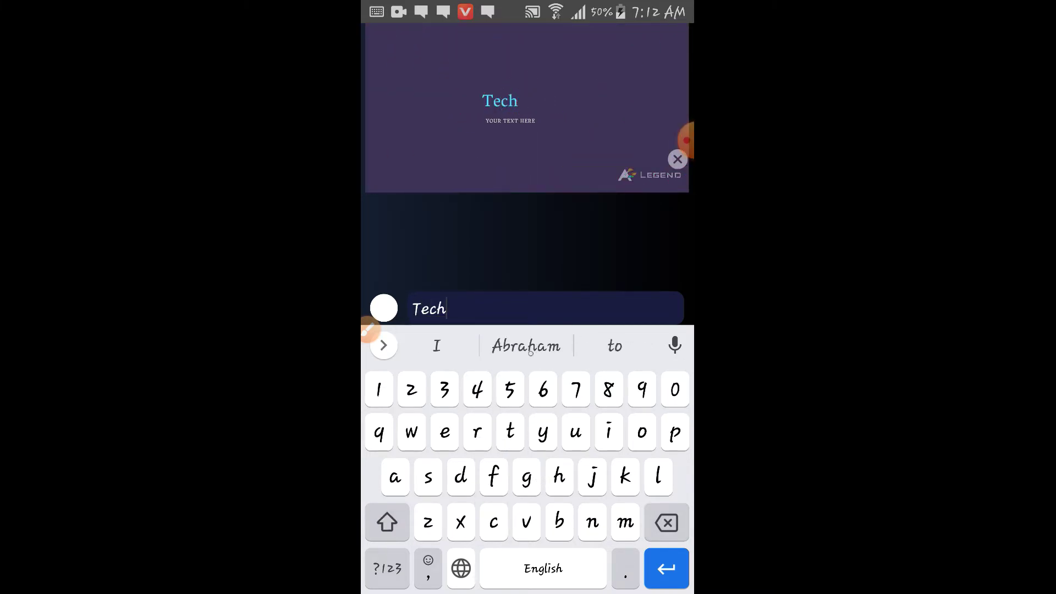
pyautogui.click(525, 346)
pyautogui.write('Abraham')
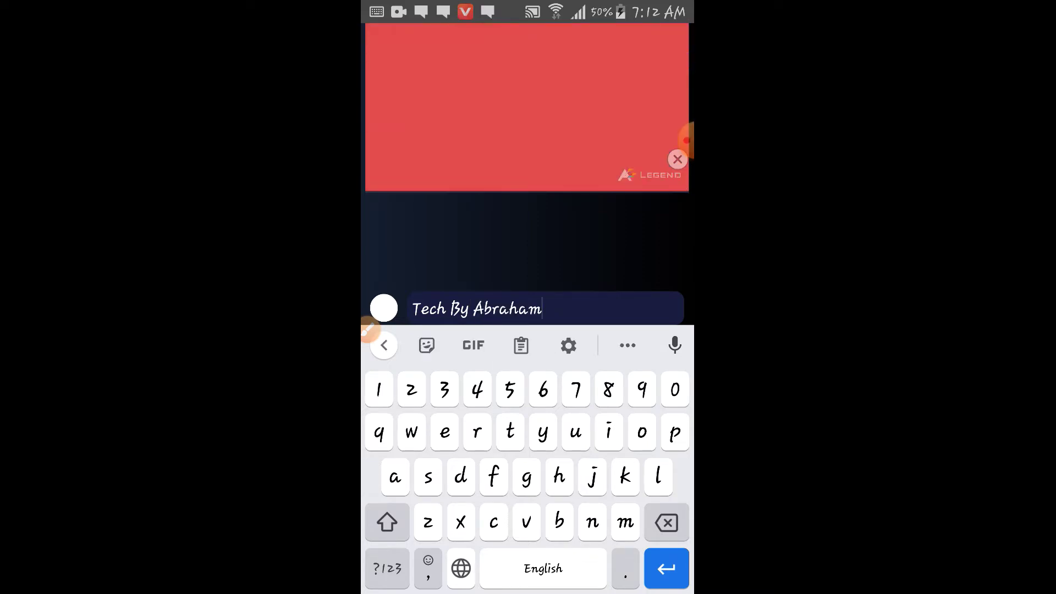
pyautogui.press('Escape')
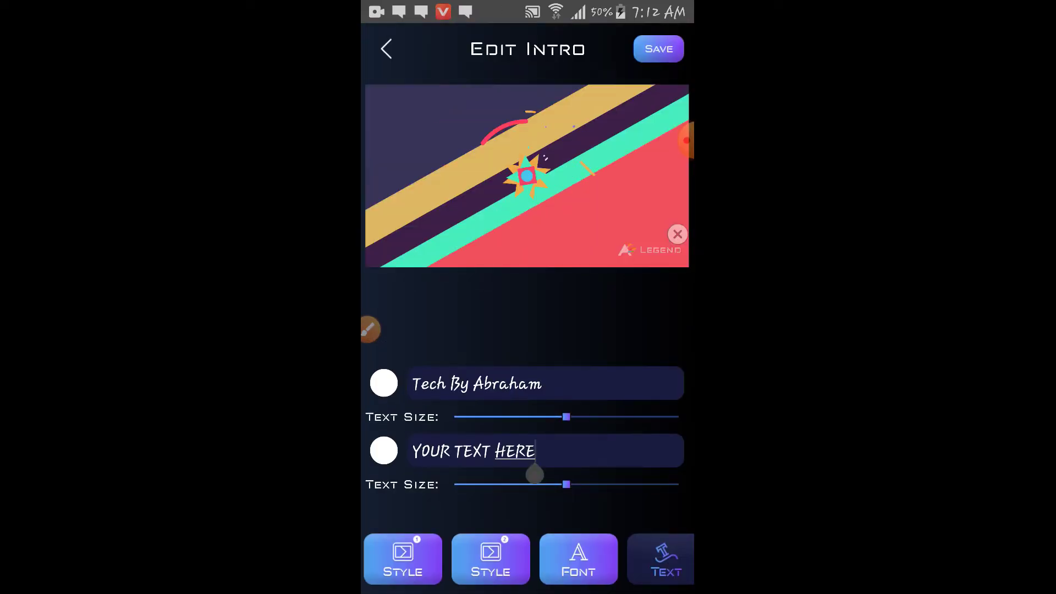
# Step: Replace 'YOUR TEXT HERE' with a subtitle typed on the Amharic keyboard
pyautogui.click(515, 451)
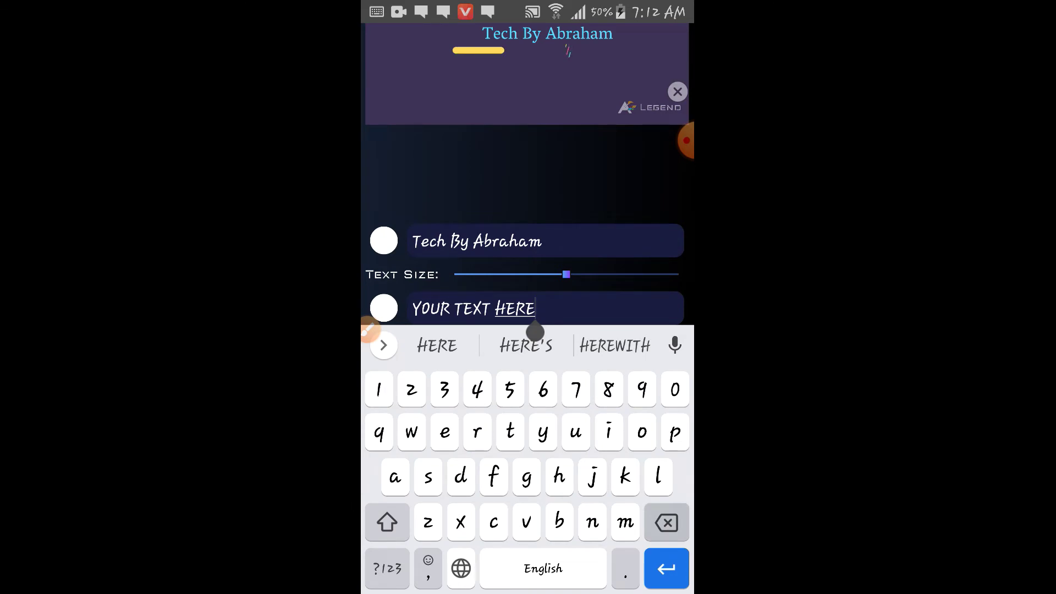
pyautogui.click(667, 521)
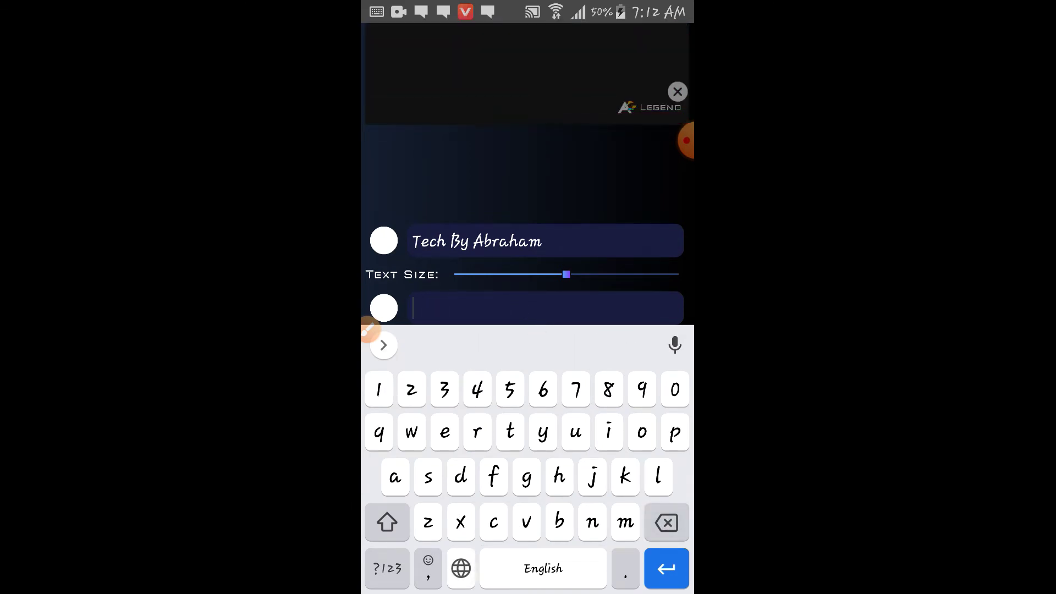
pyautogui.click(460, 567)
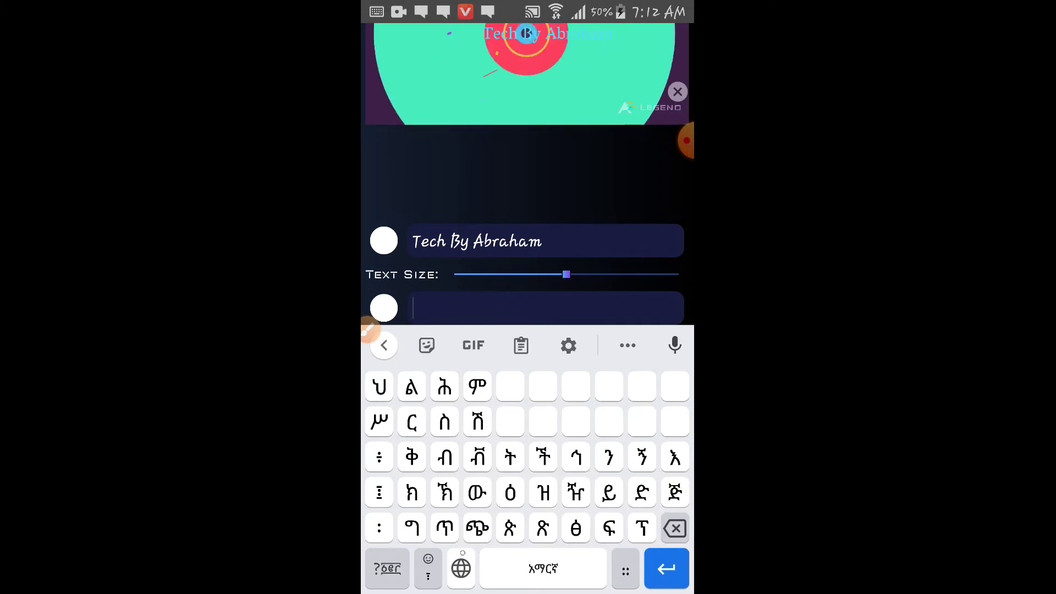
pyautogui.click(411, 492)
pyautogui.write('ከ')
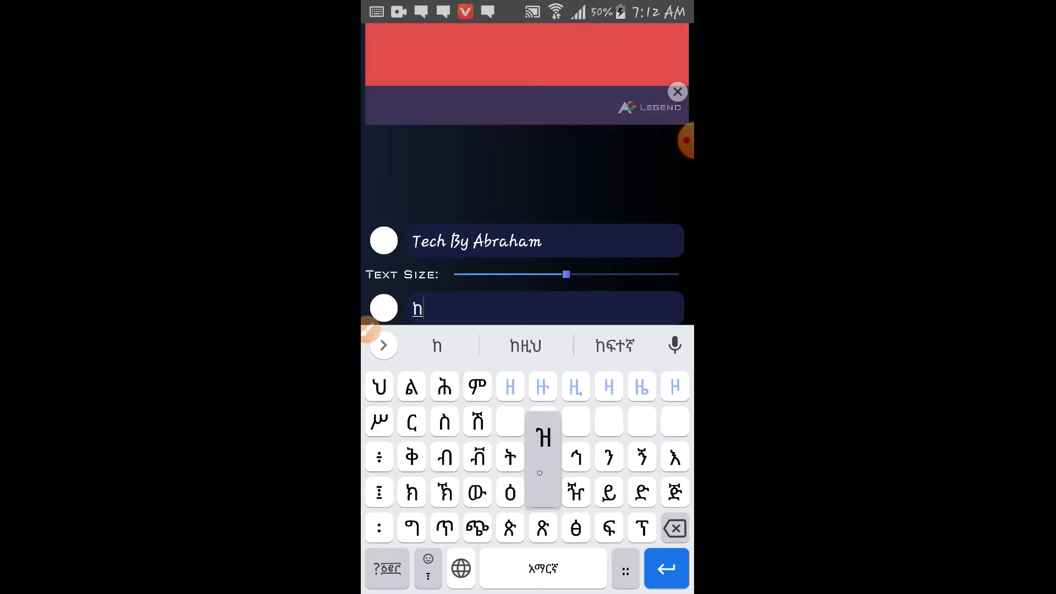
pyautogui.write('ዘመኑ ጋር')
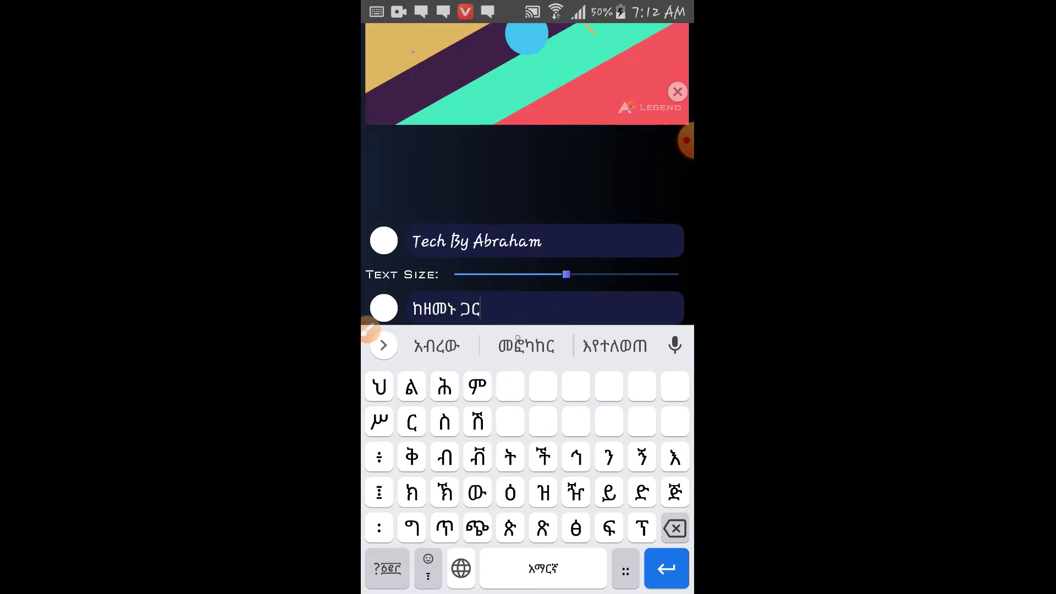
pyautogui.write(' አብረው')
pyautogui.click(436, 346)
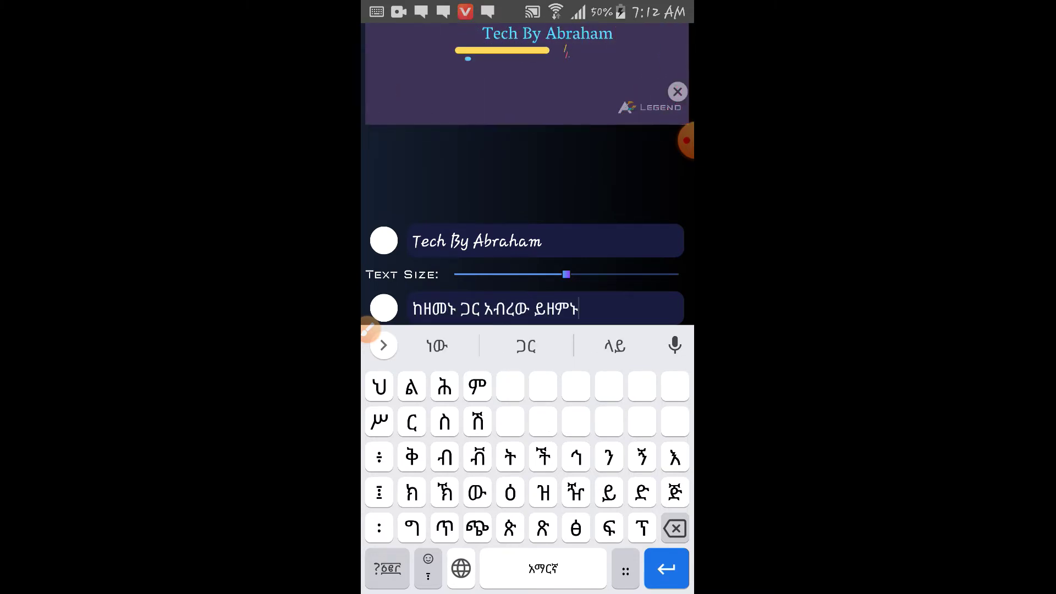
pyautogui.press('Escape')
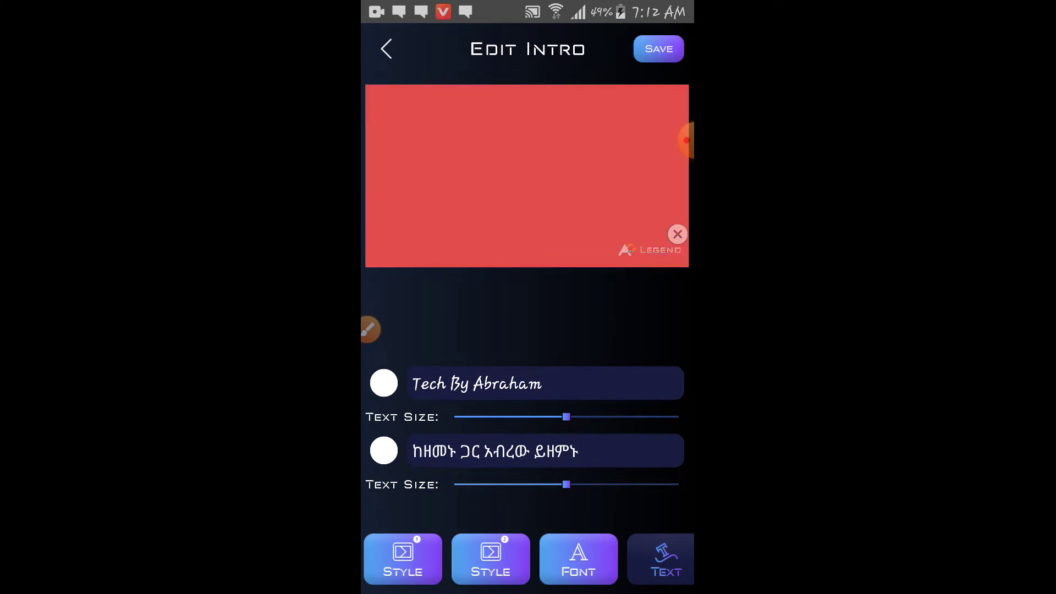
pyautogui.hscroll(5, 527, 560)
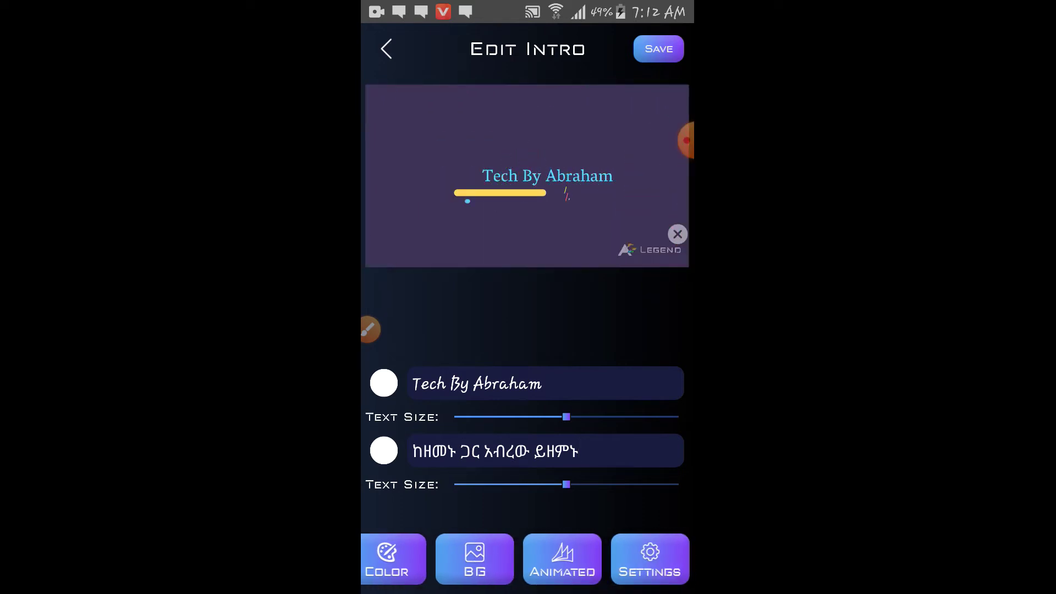
pyautogui.hscroll(-5, 528, 559)
pyautogui.hscroll(-3, 527, 559)
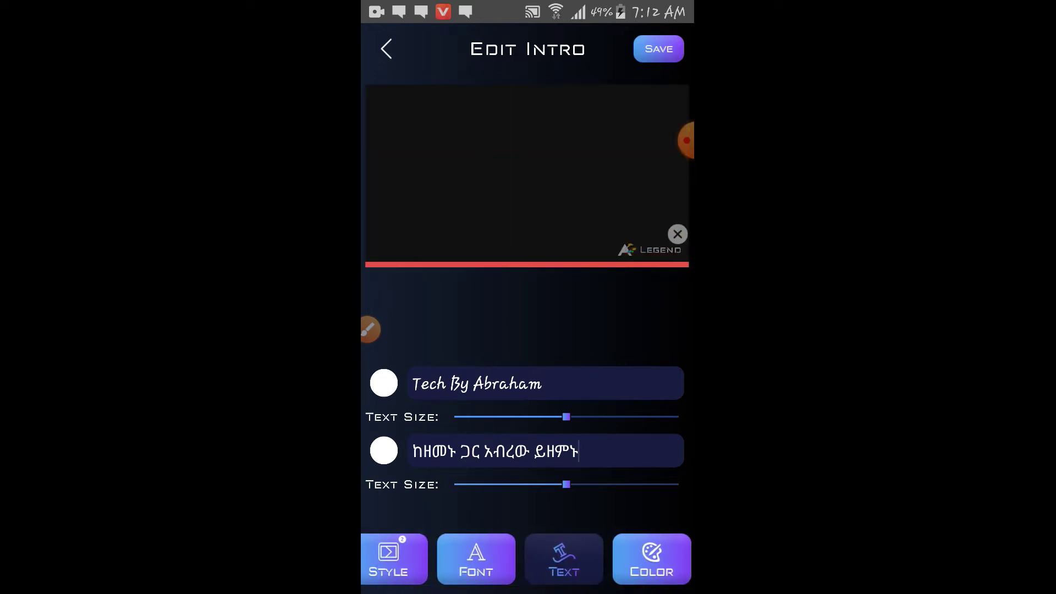
# Step: Look through the title fonts, then bring up the animated background library
pyautogui.click(476, 558)
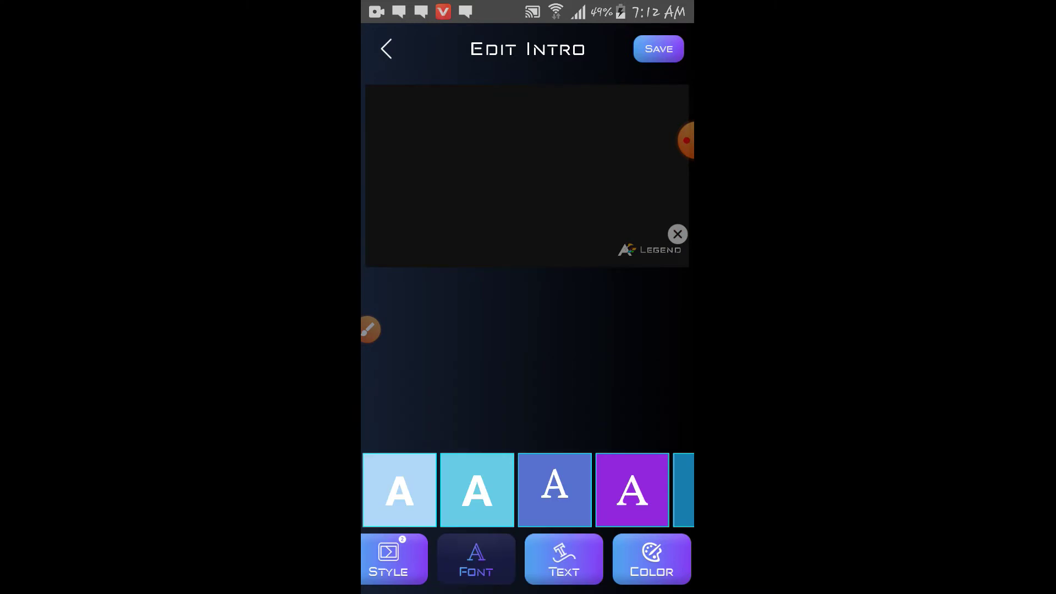
pyautogui.hscroll(5, 528, 489)
pyautogui.hscroll(5, 528, 489)
pyautogui.hscroll(5, 528, 489)
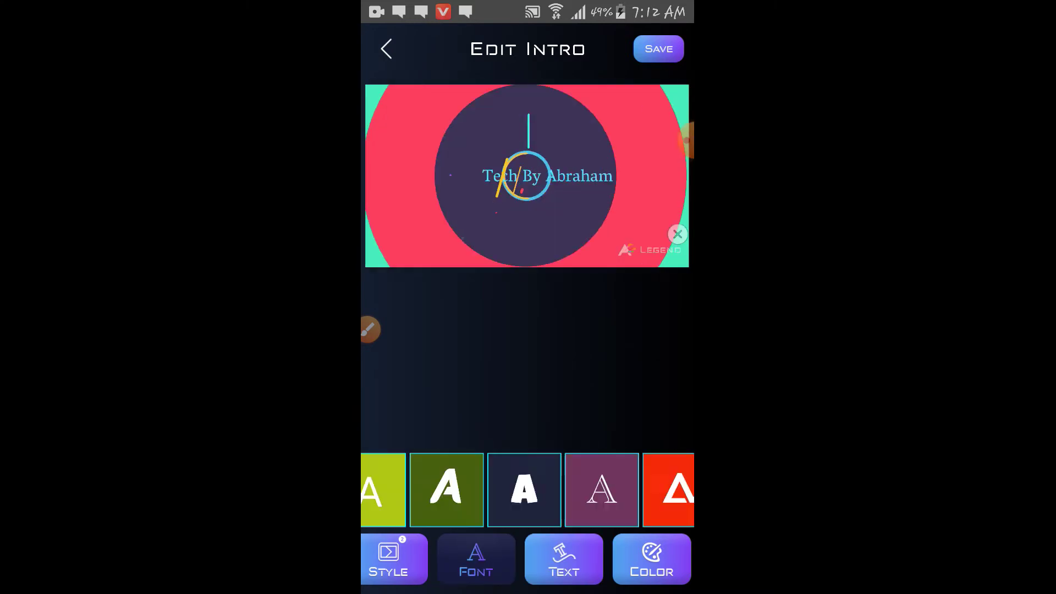
pyautogui.hscroll(4, 528, 559)
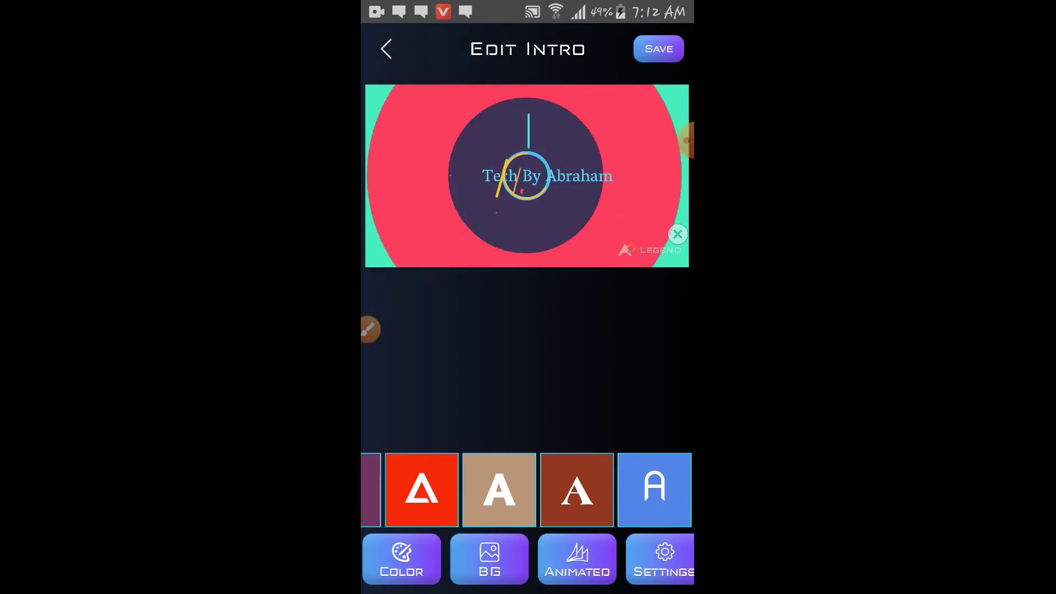
pyautogui.click(577, 558)
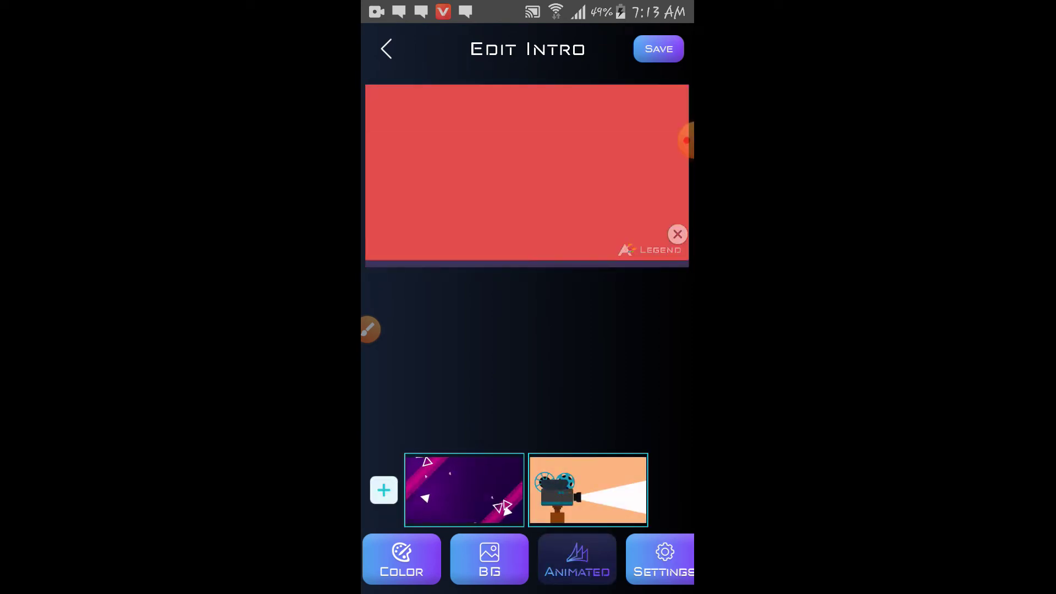
pyautogui.click(384, 491)
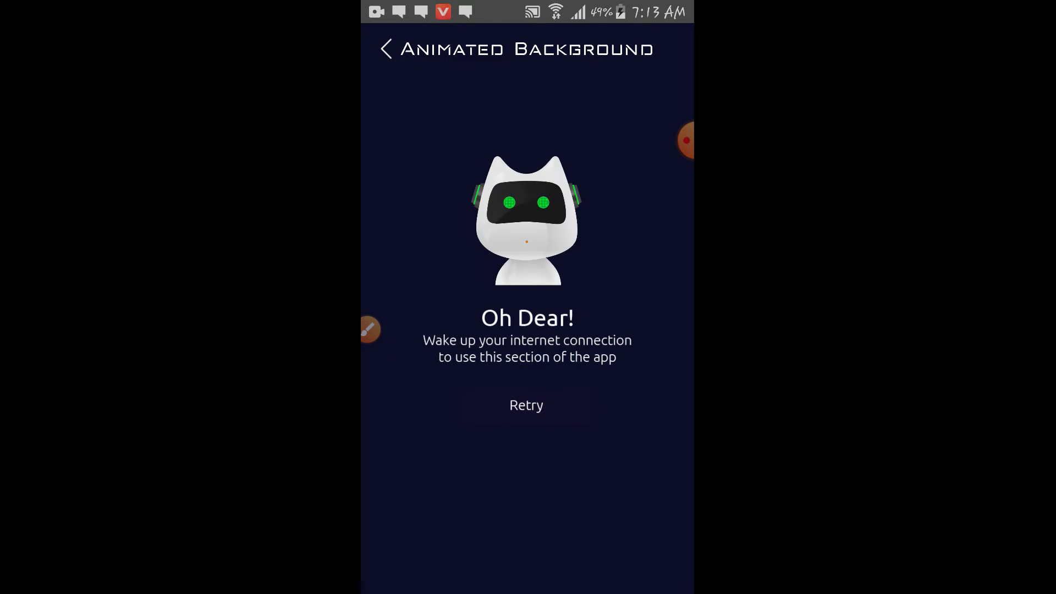
# Step: Reload the Animated Background library and start downloading one of its backgrounds
pyautogui.click(526, 405)
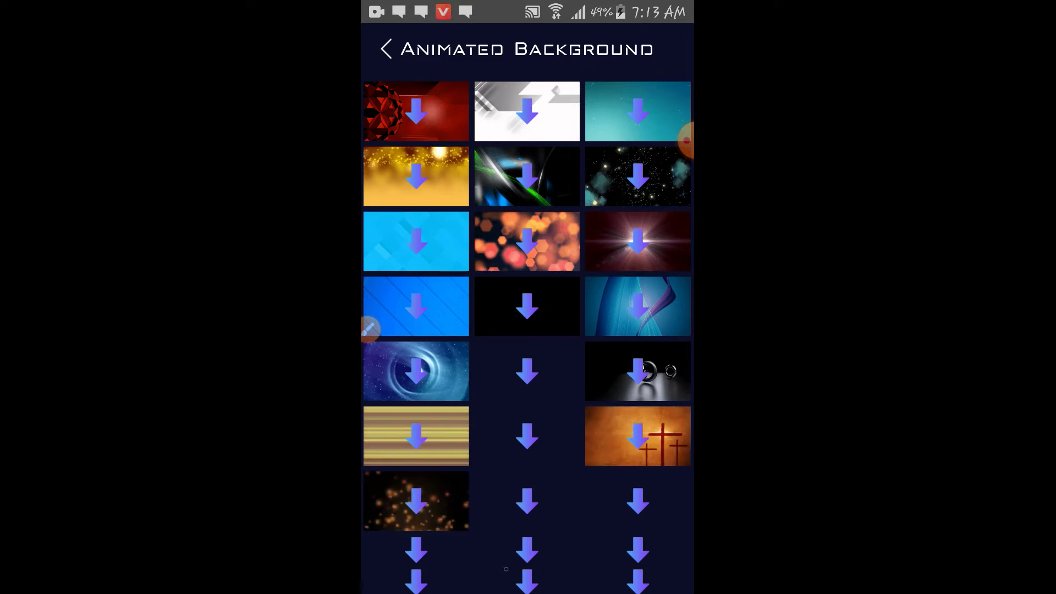
pyautogui.scroll(-5, 527, 331)
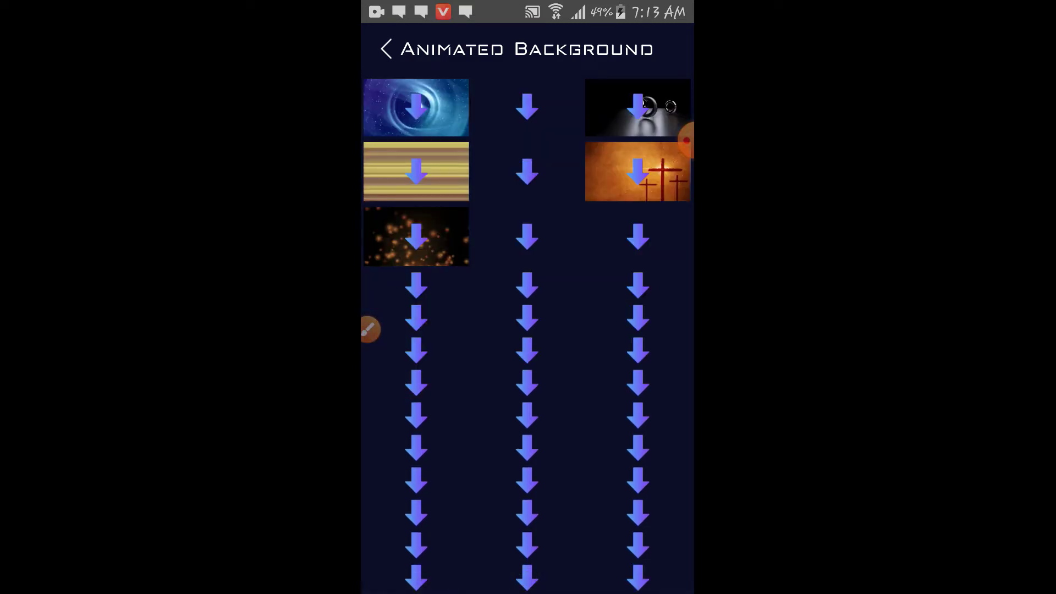
pyautogui.scroll(-1, 527, 330)
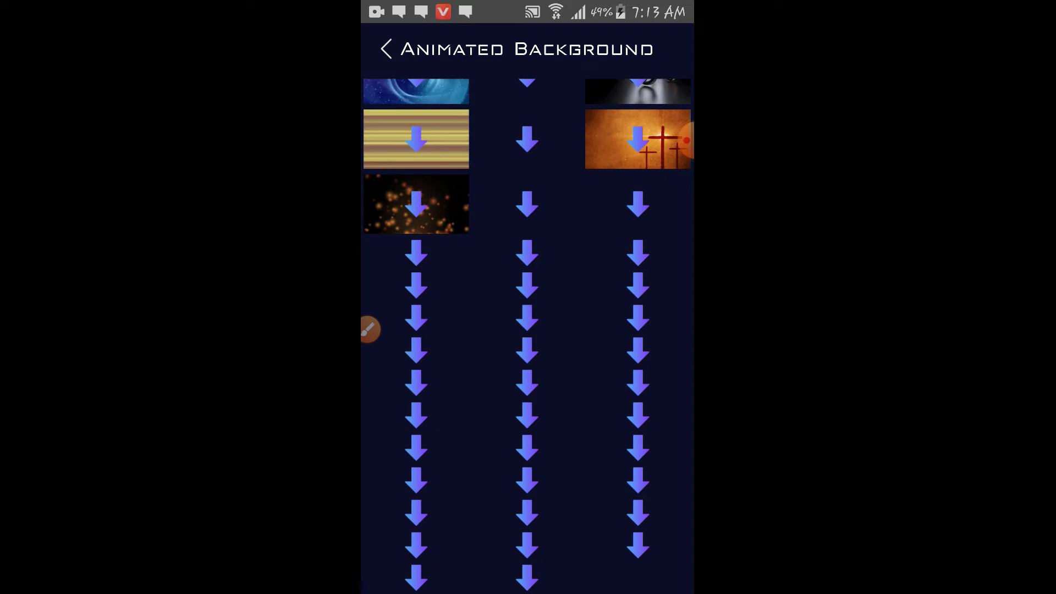
pyautogui.scroll(5, 527, 330)
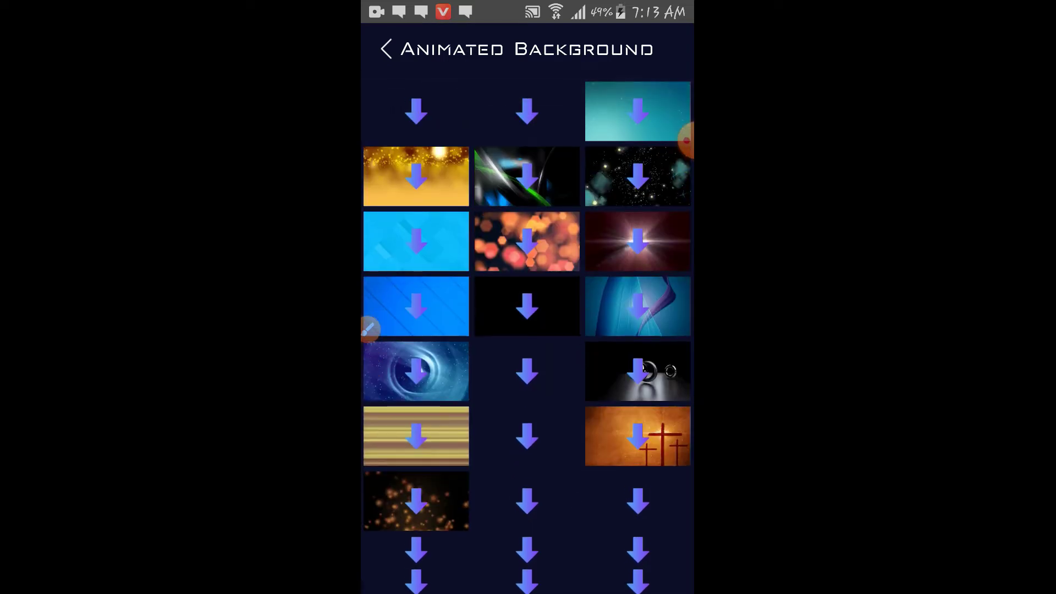
pyautogui.click(638, 177)
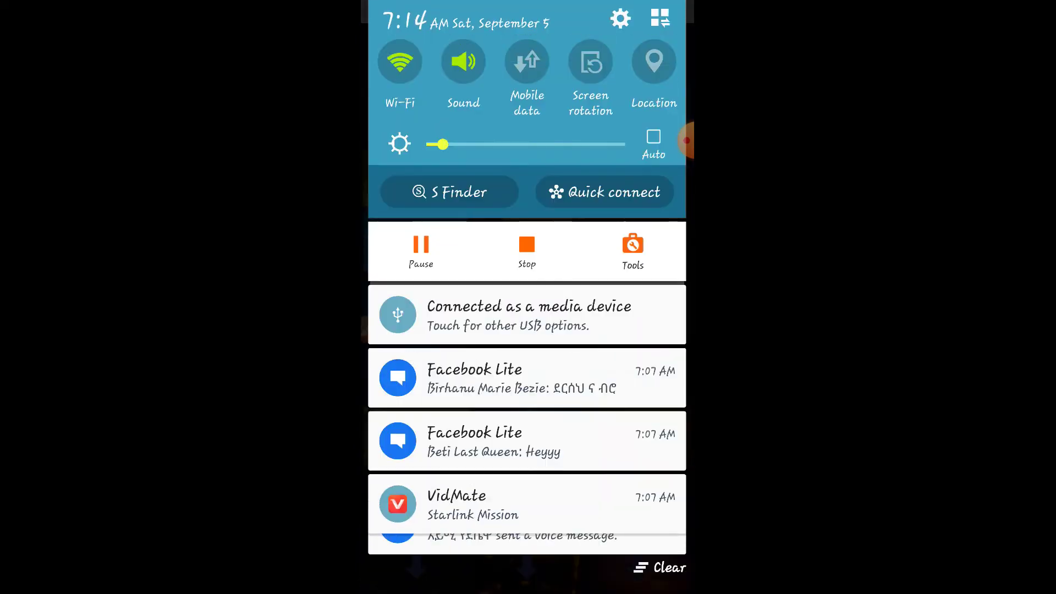
# Step: Pause the screen recorder from the notification shade while the background downloads
pyautogui.click(421, 250)
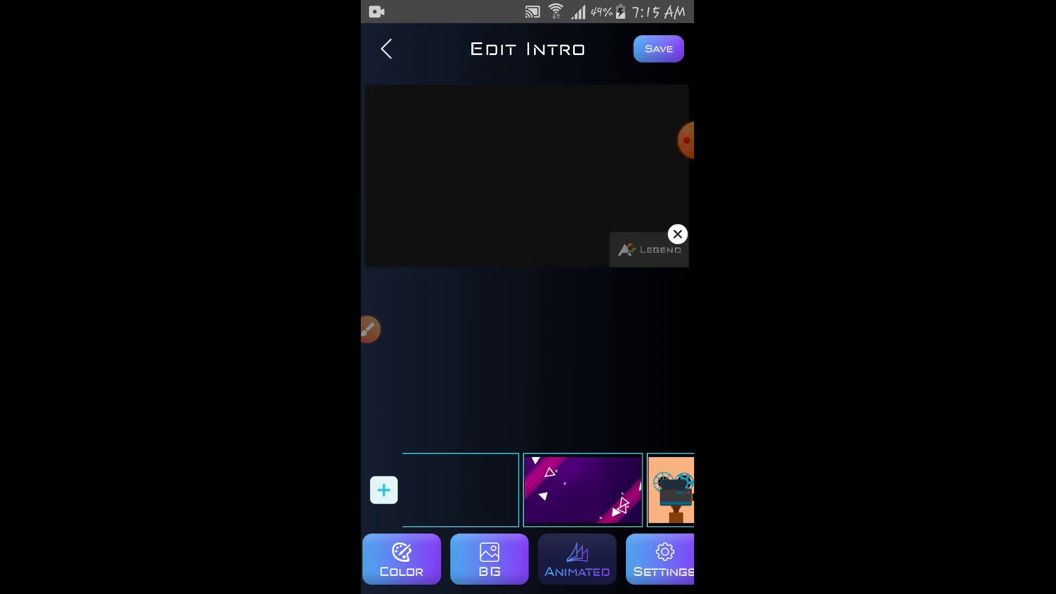
# Step: Remove the Legend watermark for one day by agreeing to watch a video ad
pyautogui.click(677, 234)
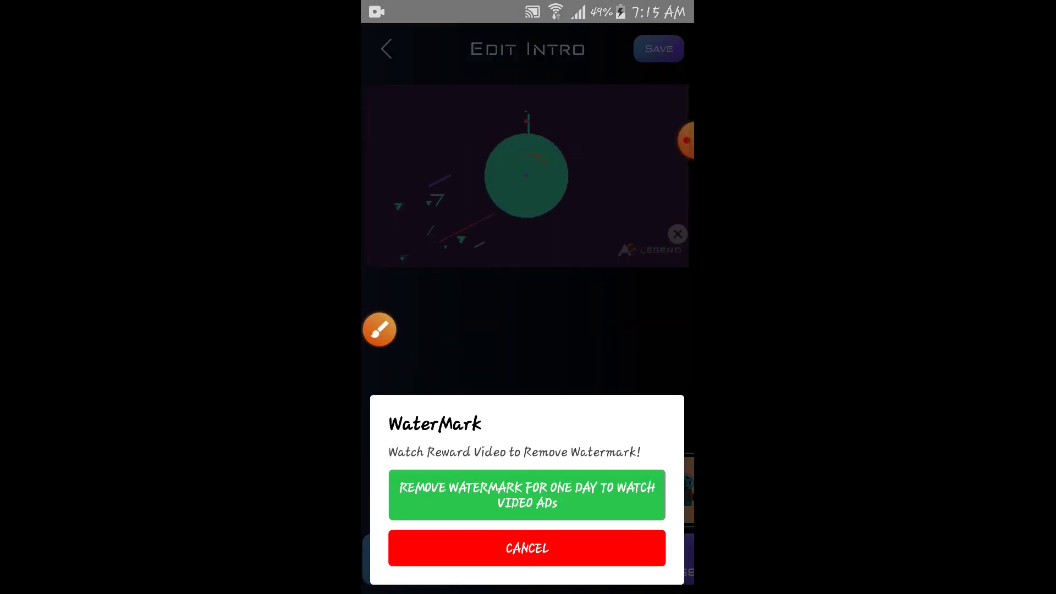
pyautogui.click(380, 330)
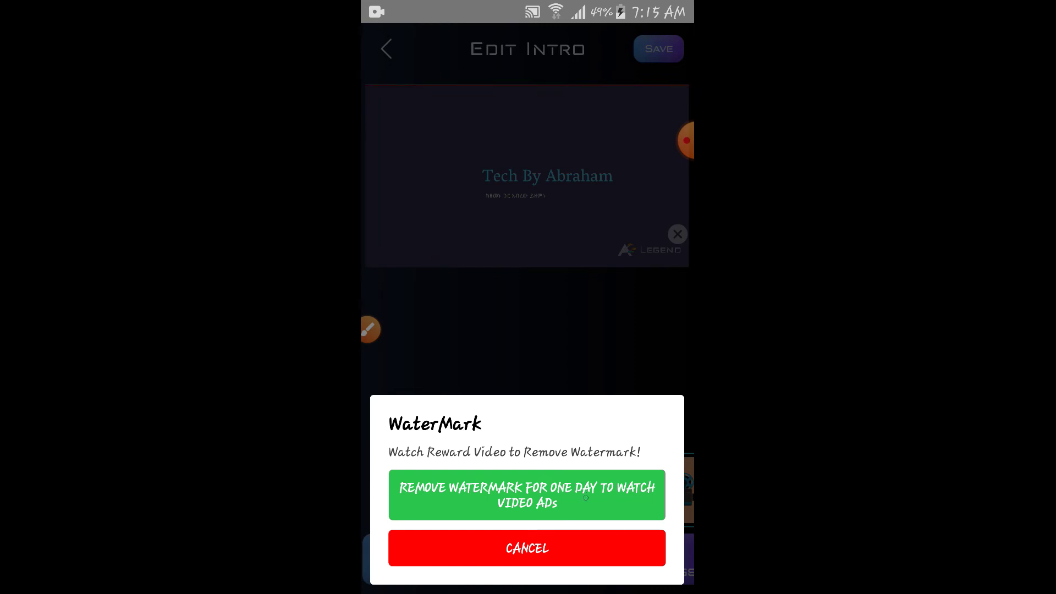
pyautogui.click(527, 495)
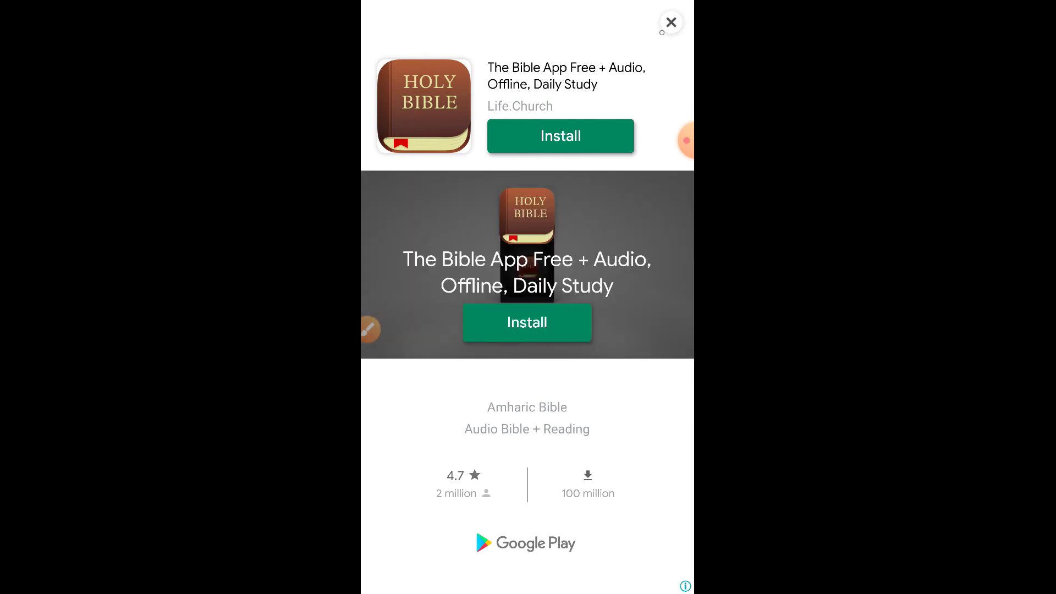
# Step: Close the Google Play ad and return to the watermark-free Tech By Abraham intro
pyautogui.click(671, 22)
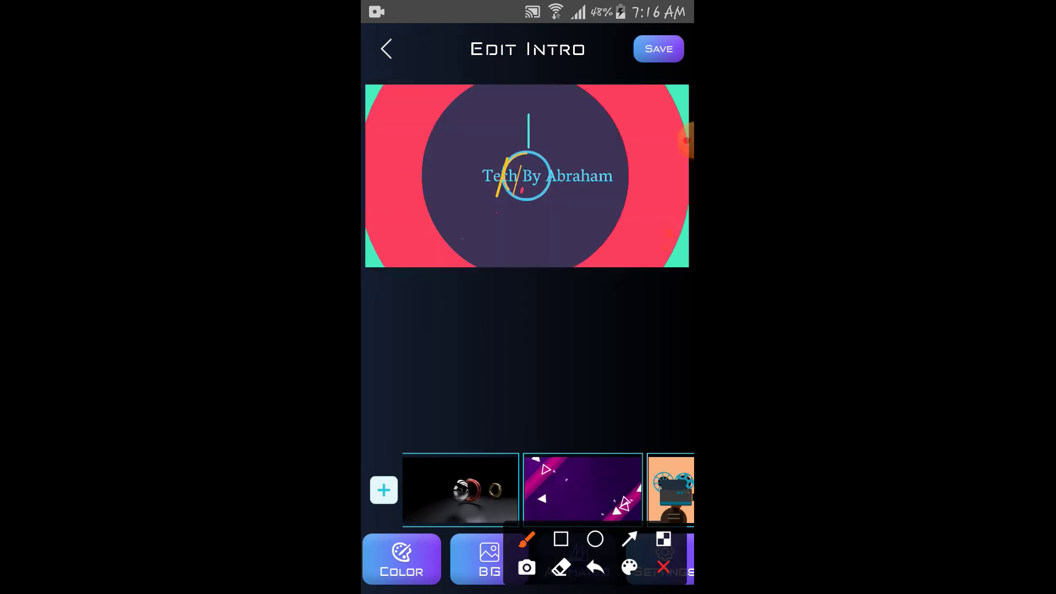
pyautogui.moveTo(627, 248); pyautogui.dragTo(685, 256)
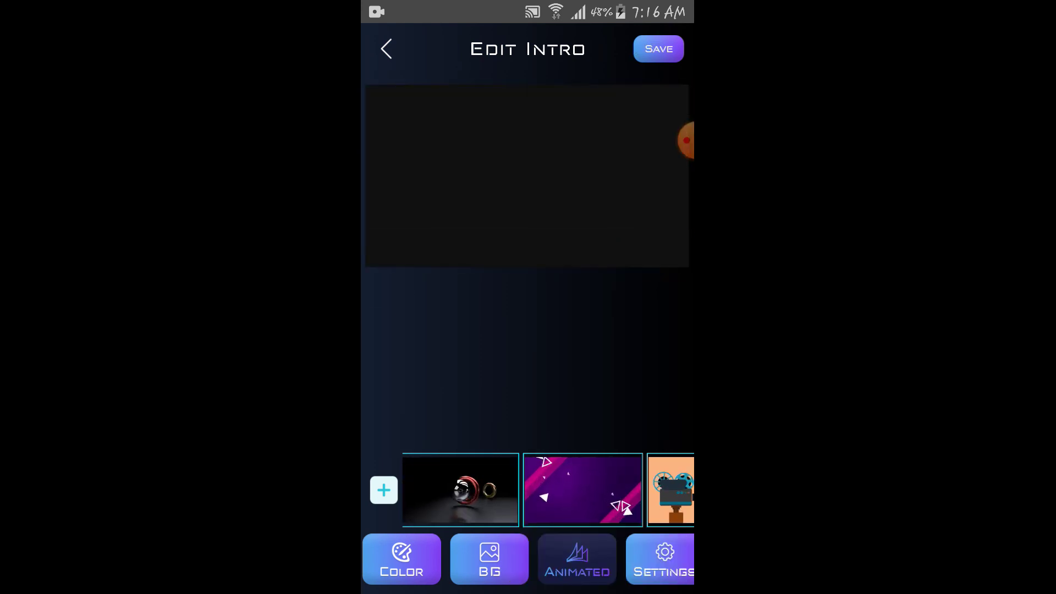
# Step: Save the intro as a video at 1080 resolution
pyautogui.click(658, 49)
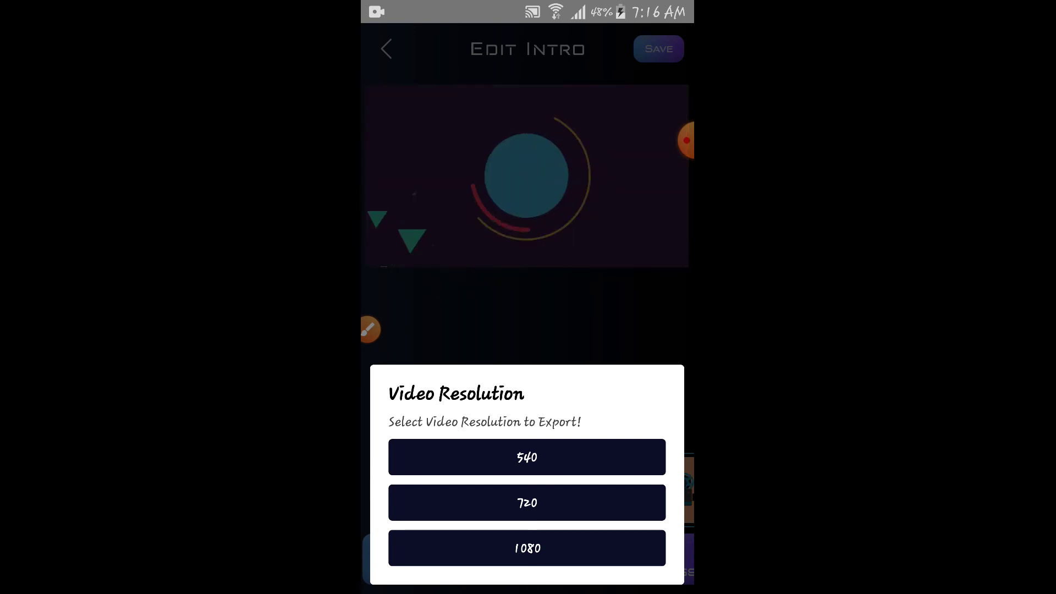
pyautogui.click(528, 548)
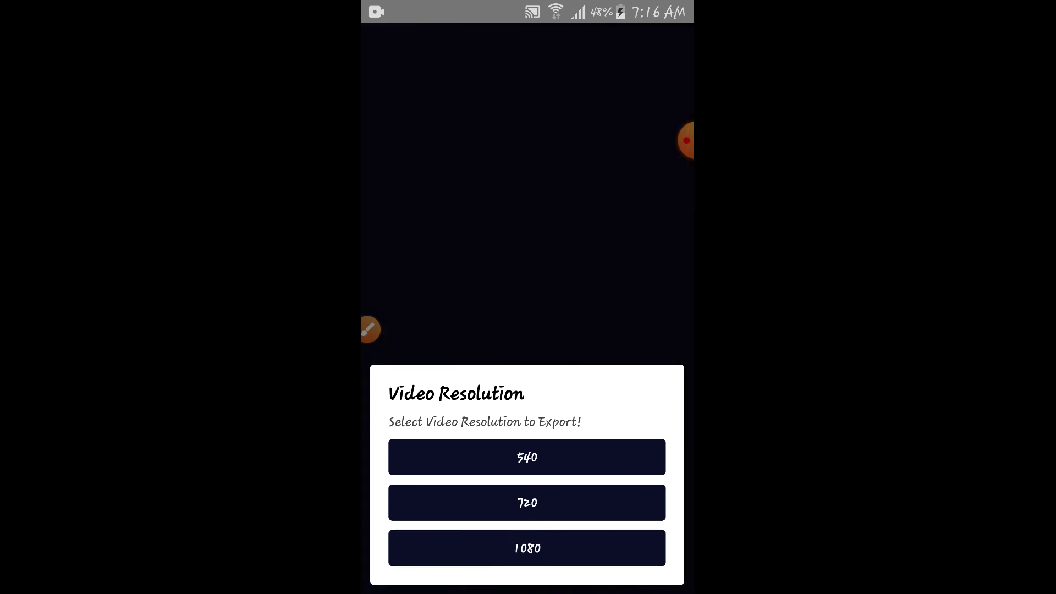